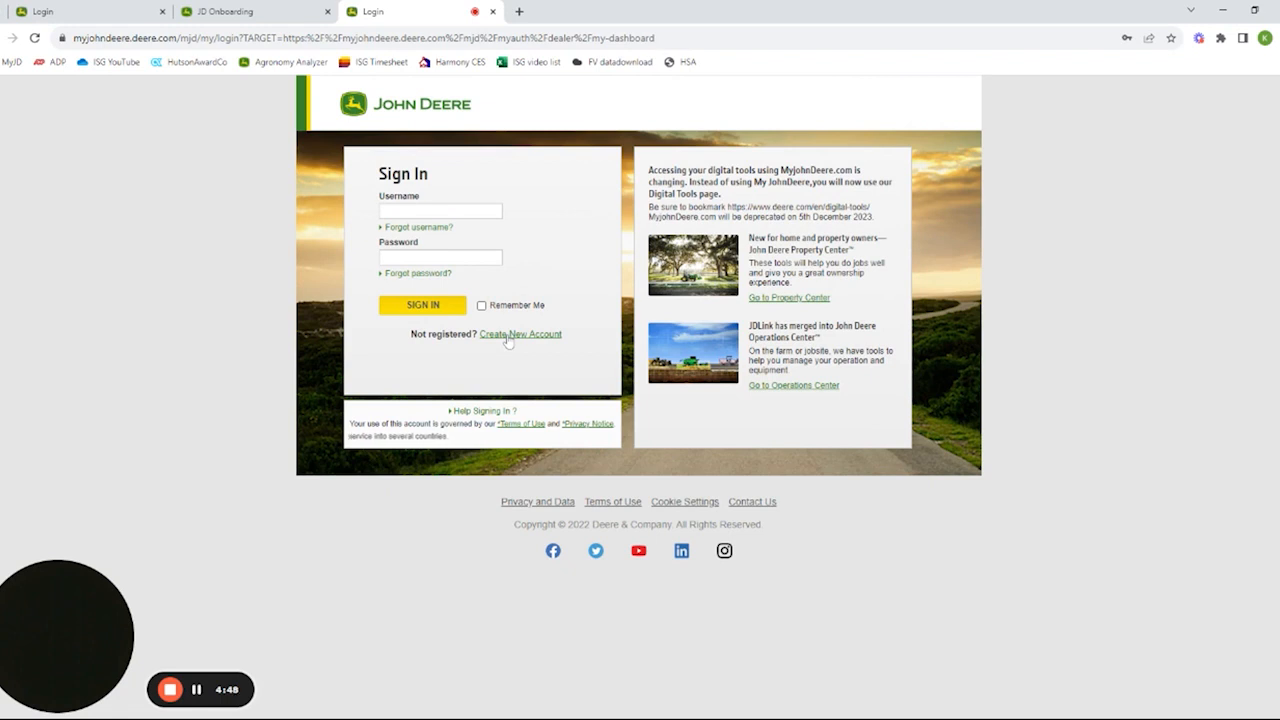
# Choose 'Create New Account' on the MyJohnDeere Sign In page to begin registering.
pyautogui.click(508, 336)
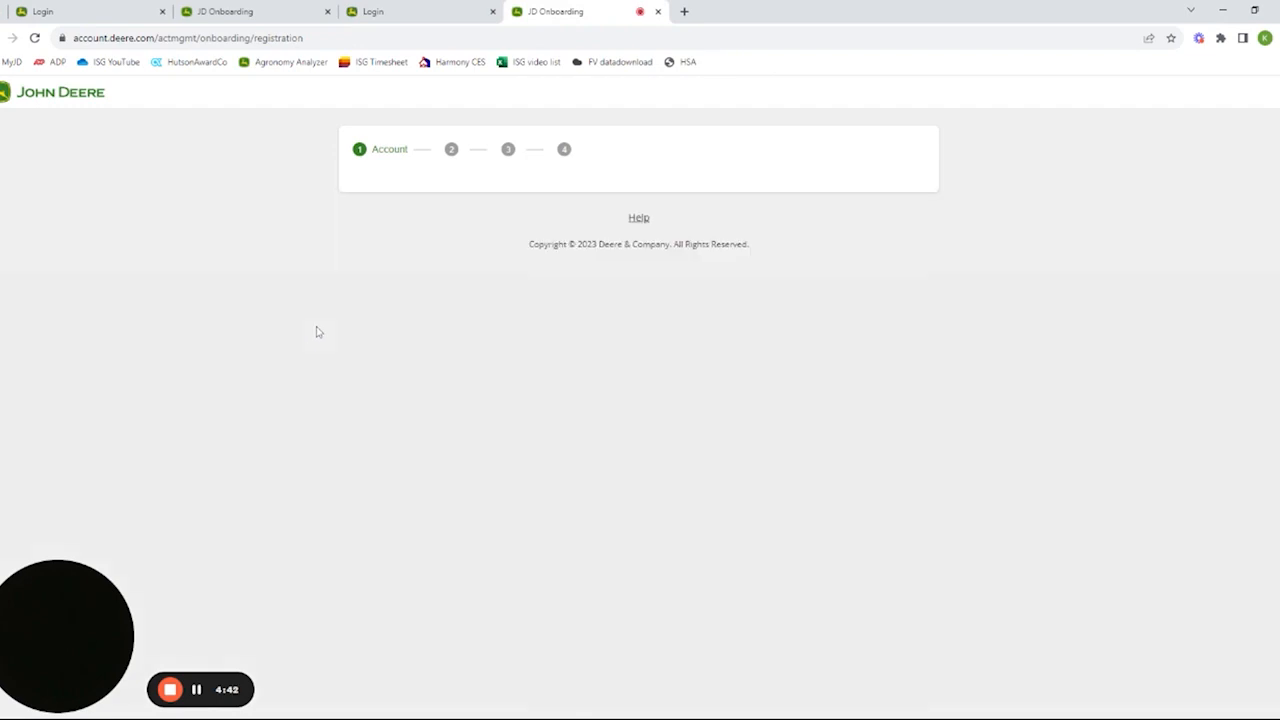
# Describe yourself as Agriculture with a Farmer / Producer focus, then return to the Sign In tab.
pyautogui.click(497, 306)
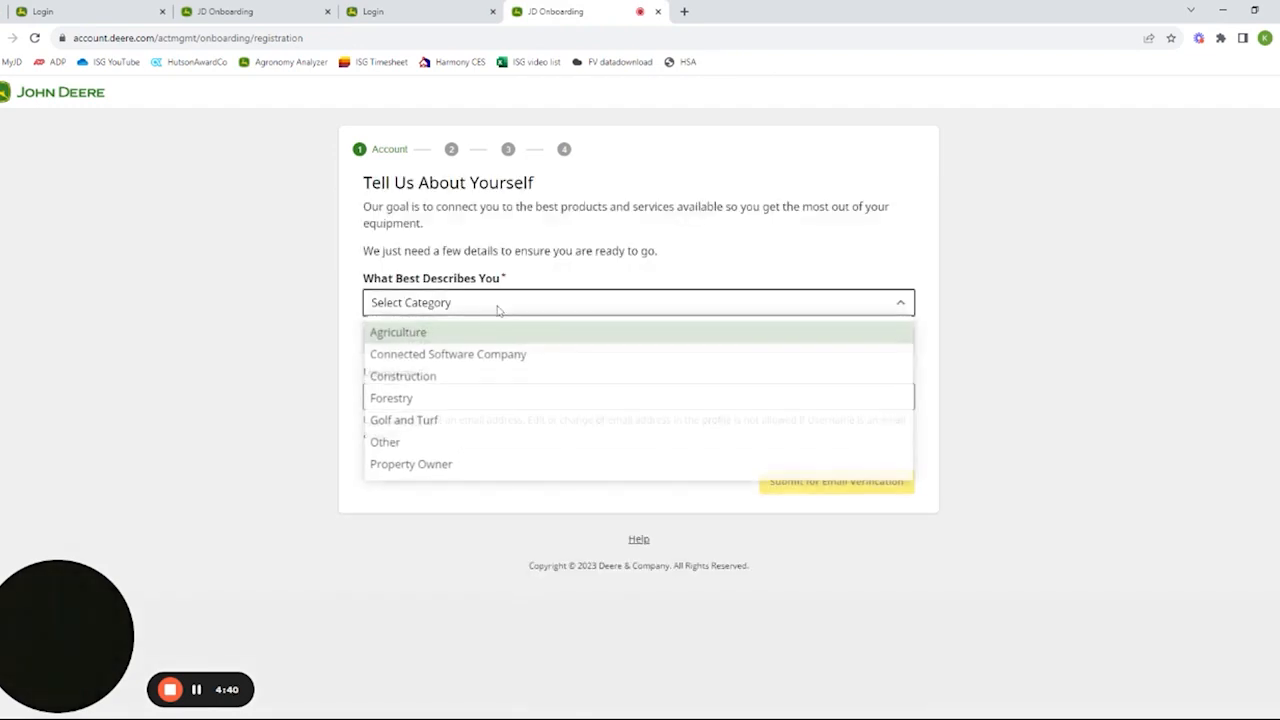
pyautogui.click(499, 336)
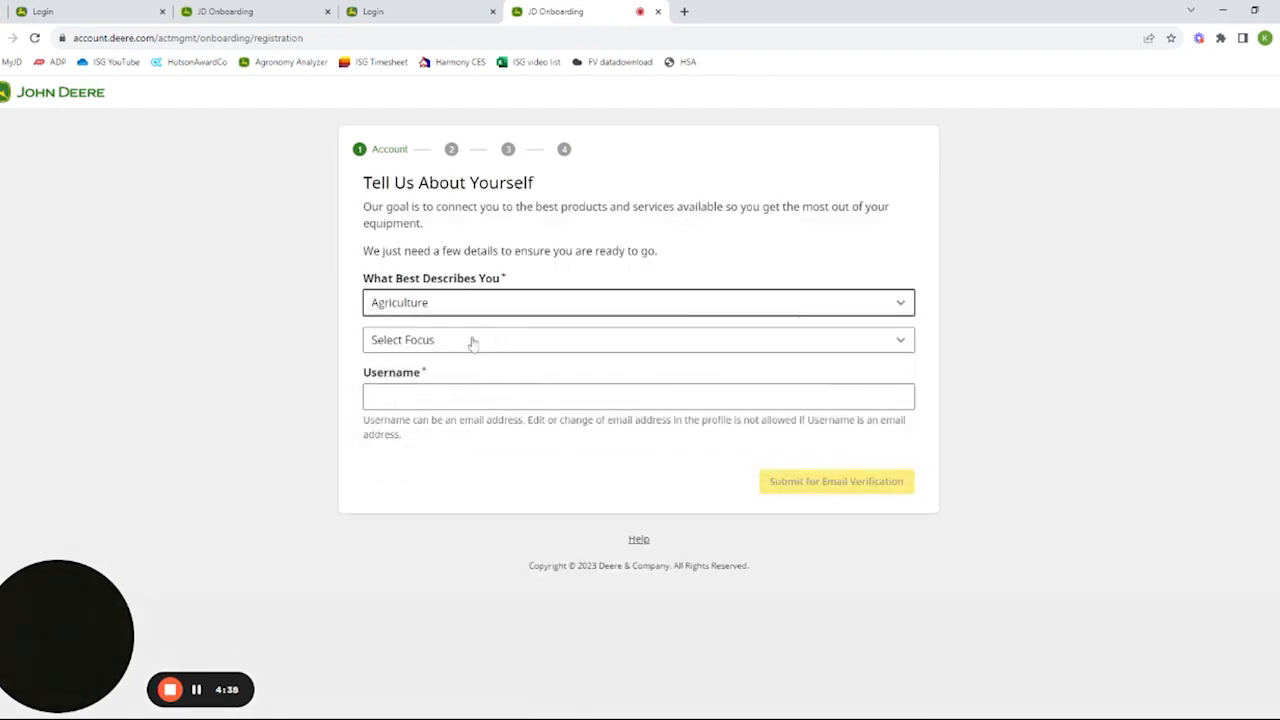
pyautogui.click(469, 341)
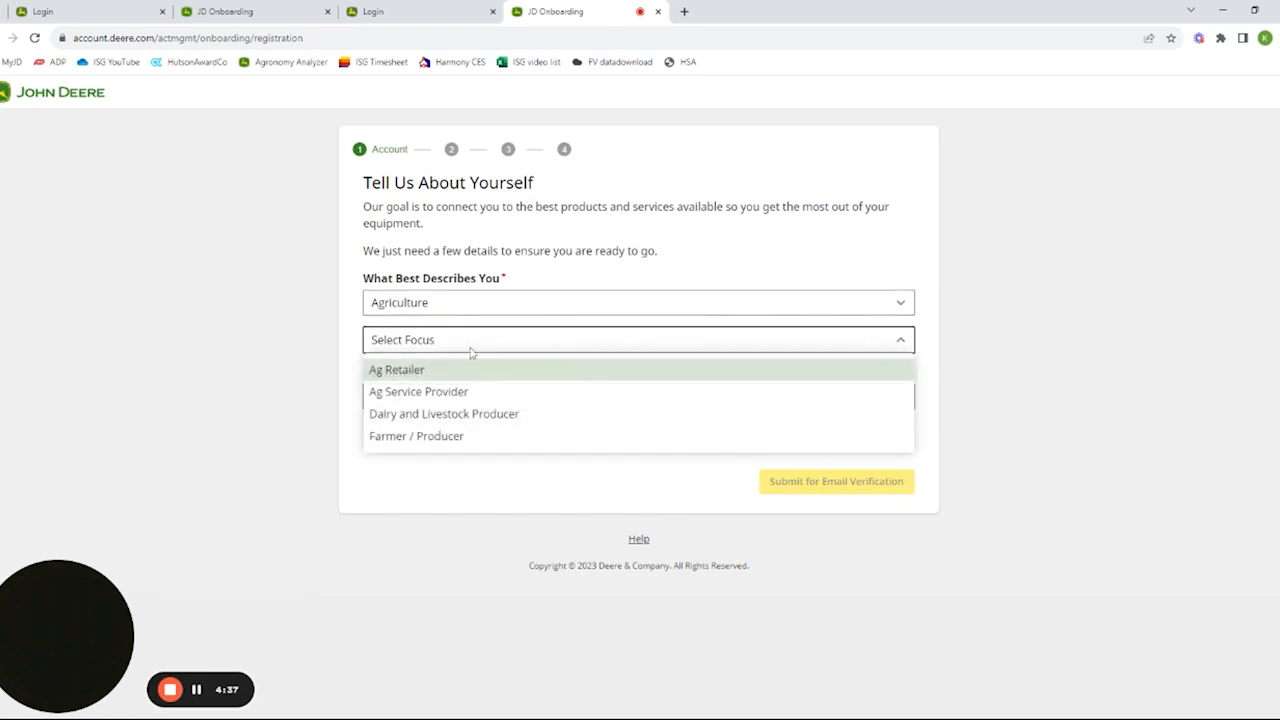
pyautogui.click(478, 442)
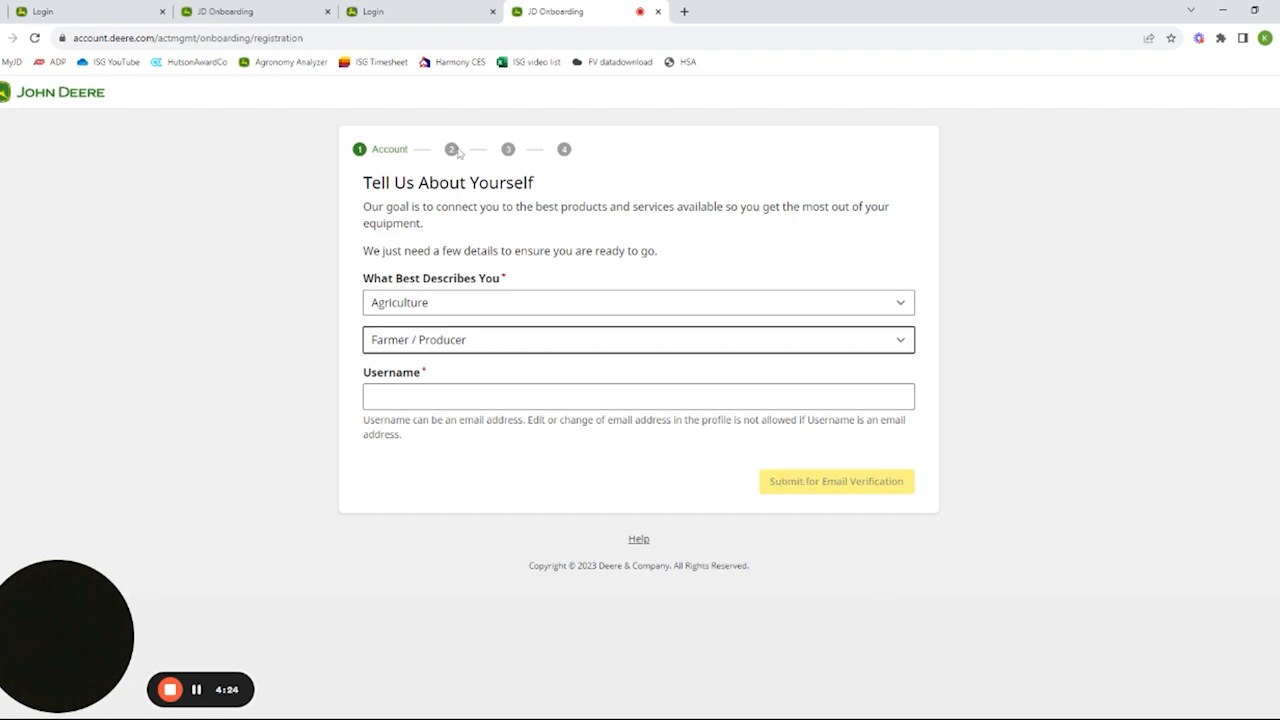
pyautogui.click(420, 11)
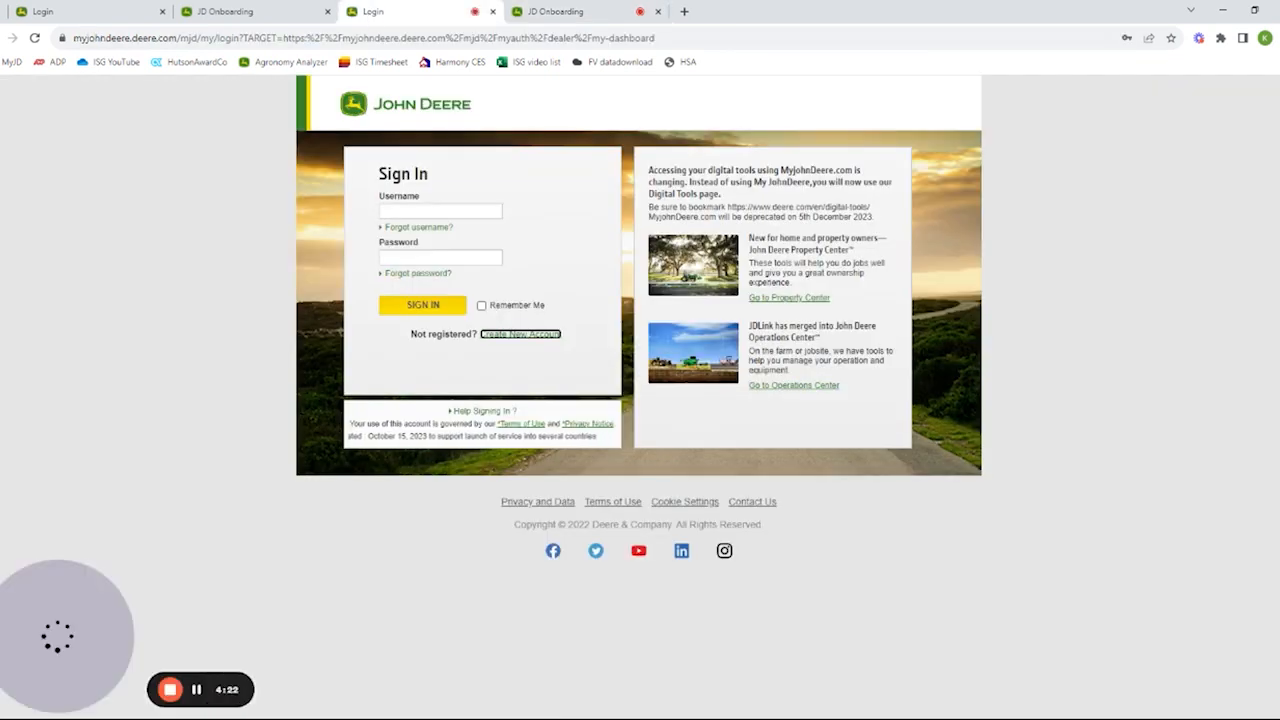
# Back in the onboarding tab, enter the emailed verification code and verify the email.
pyautogui.click(250, 14)
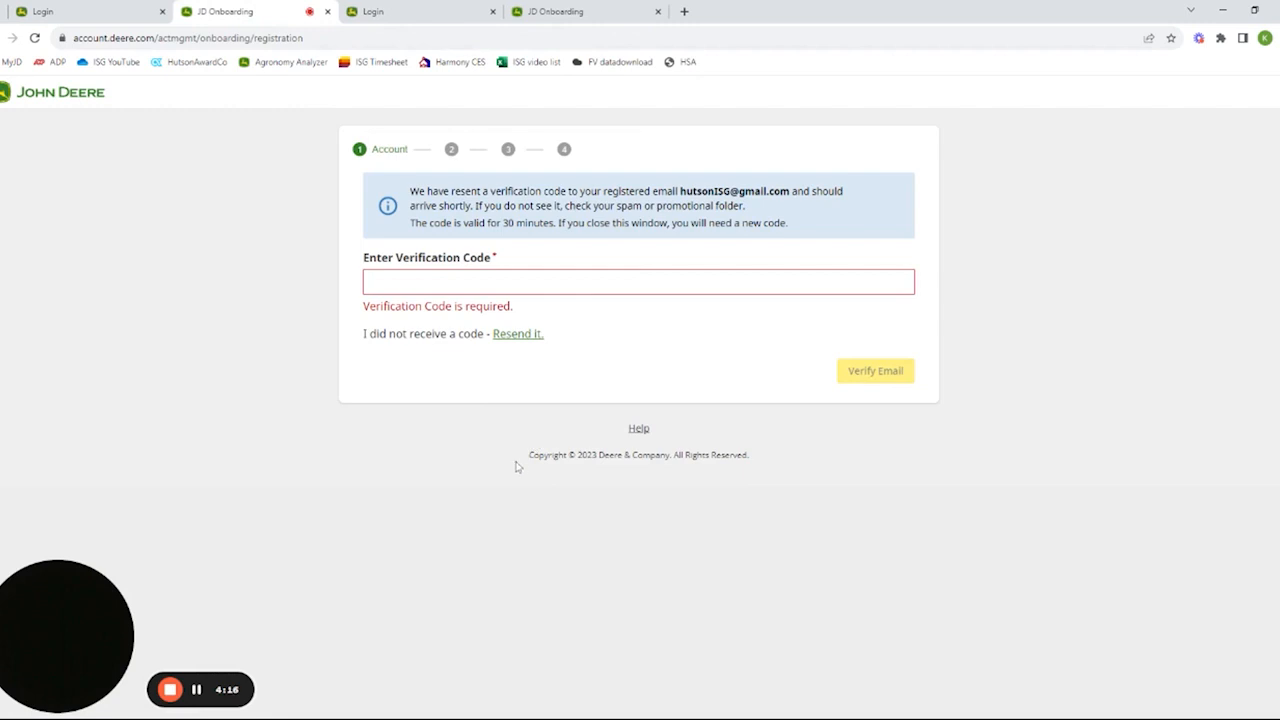
pyautogui.click(371, 282)
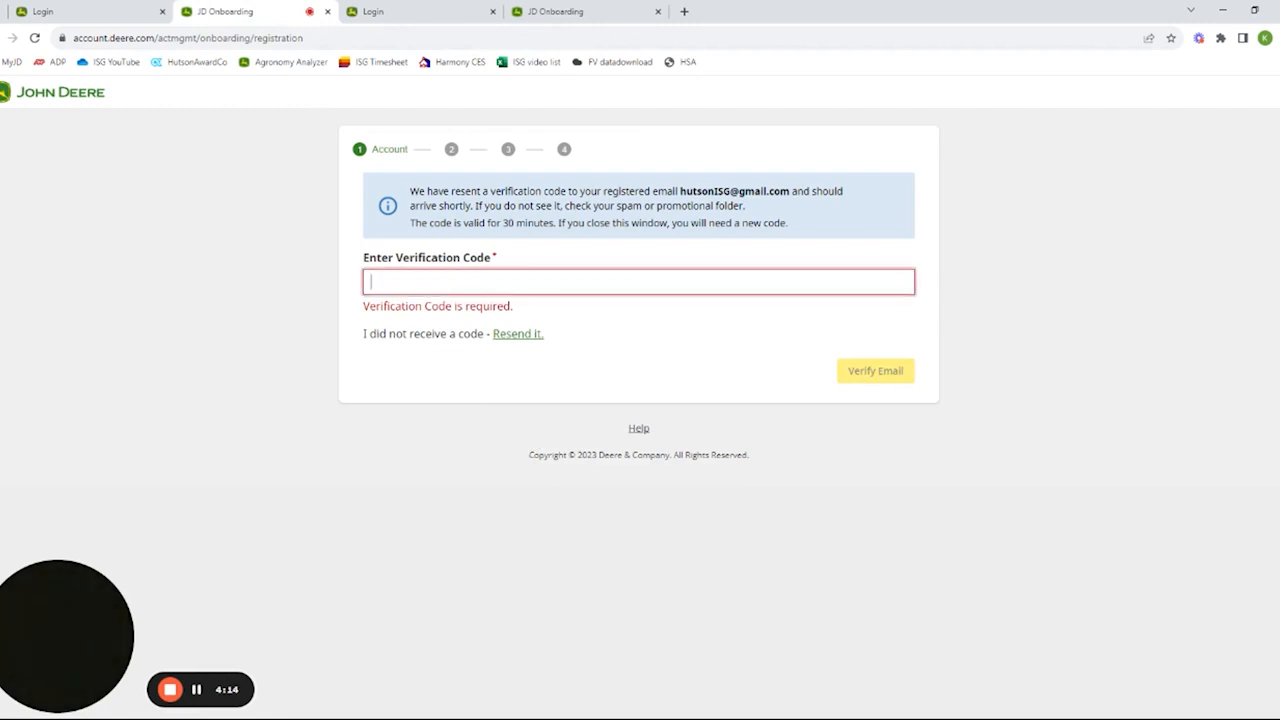
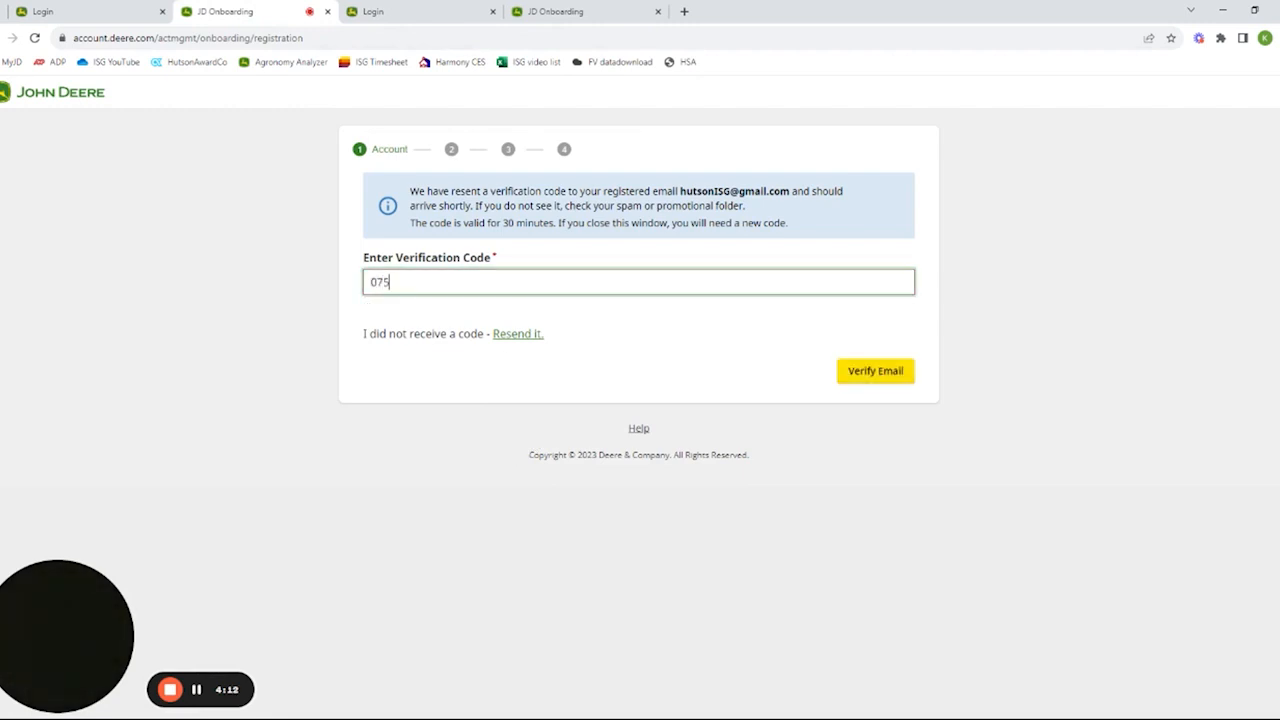
pyautogui.click(855, 372)
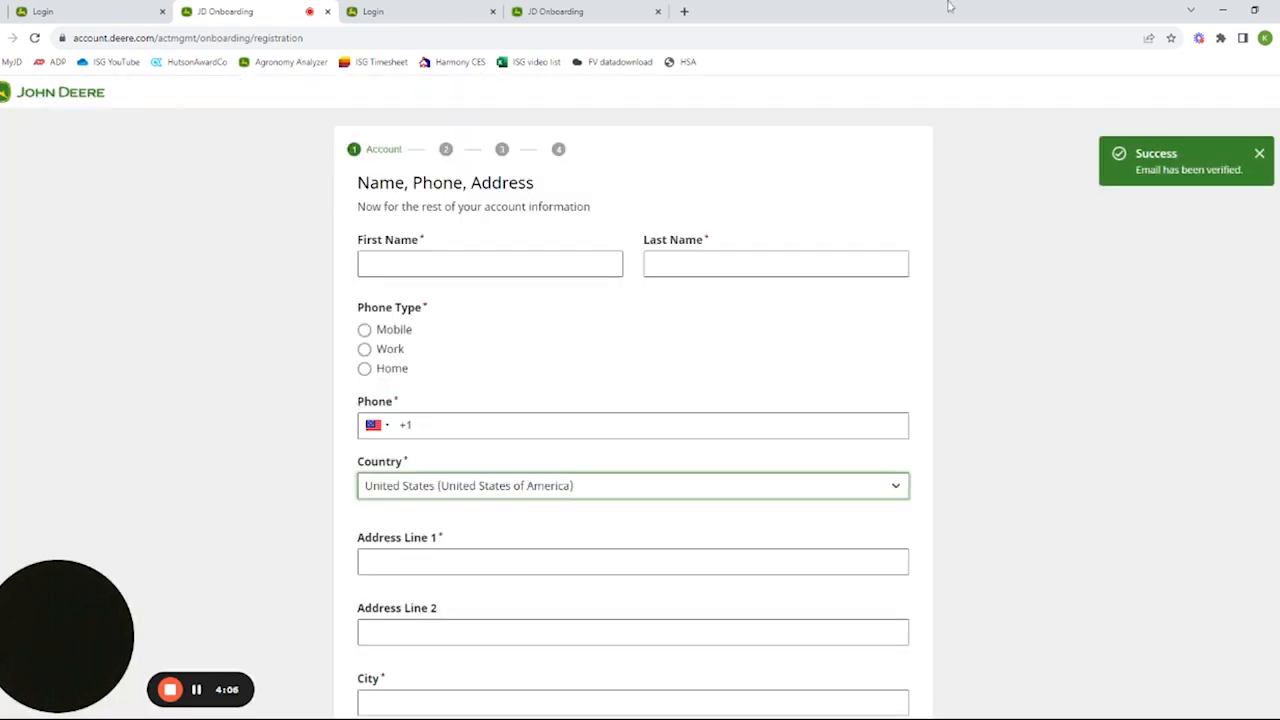
# Enter the account holder's first and last name.
pyautogui.click(490, 264)
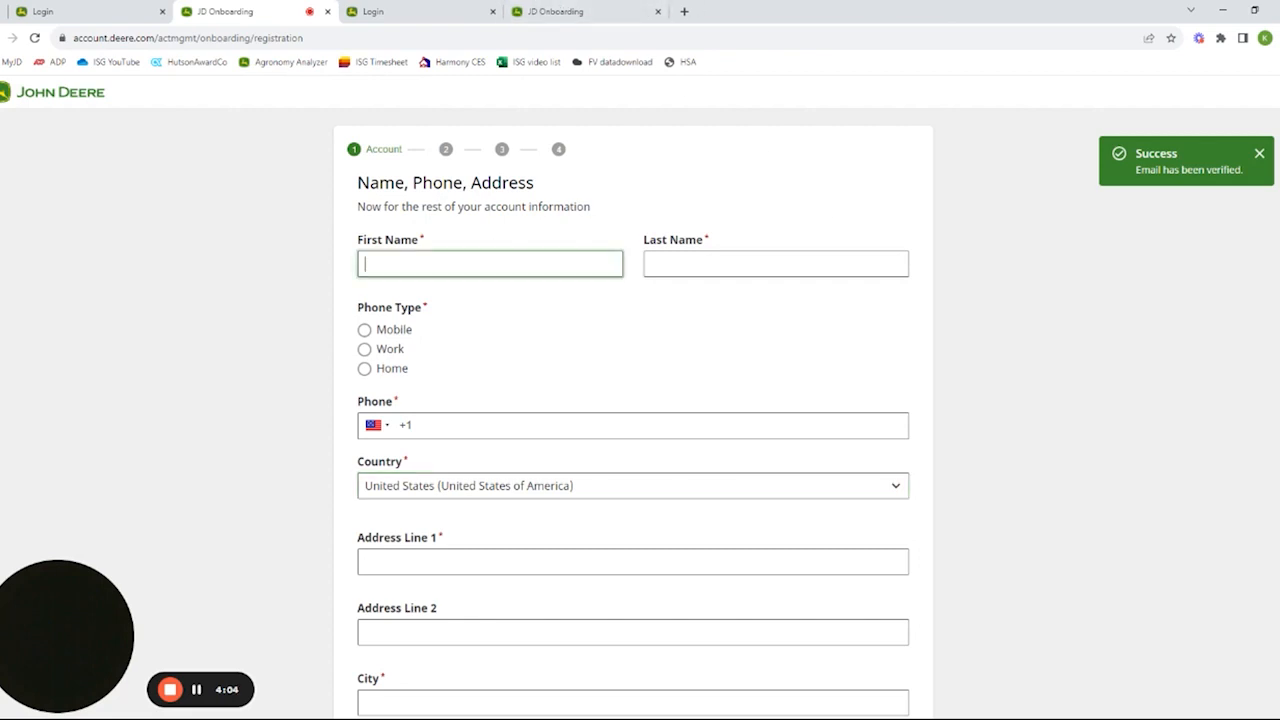
pyautogui.write('Hutson')
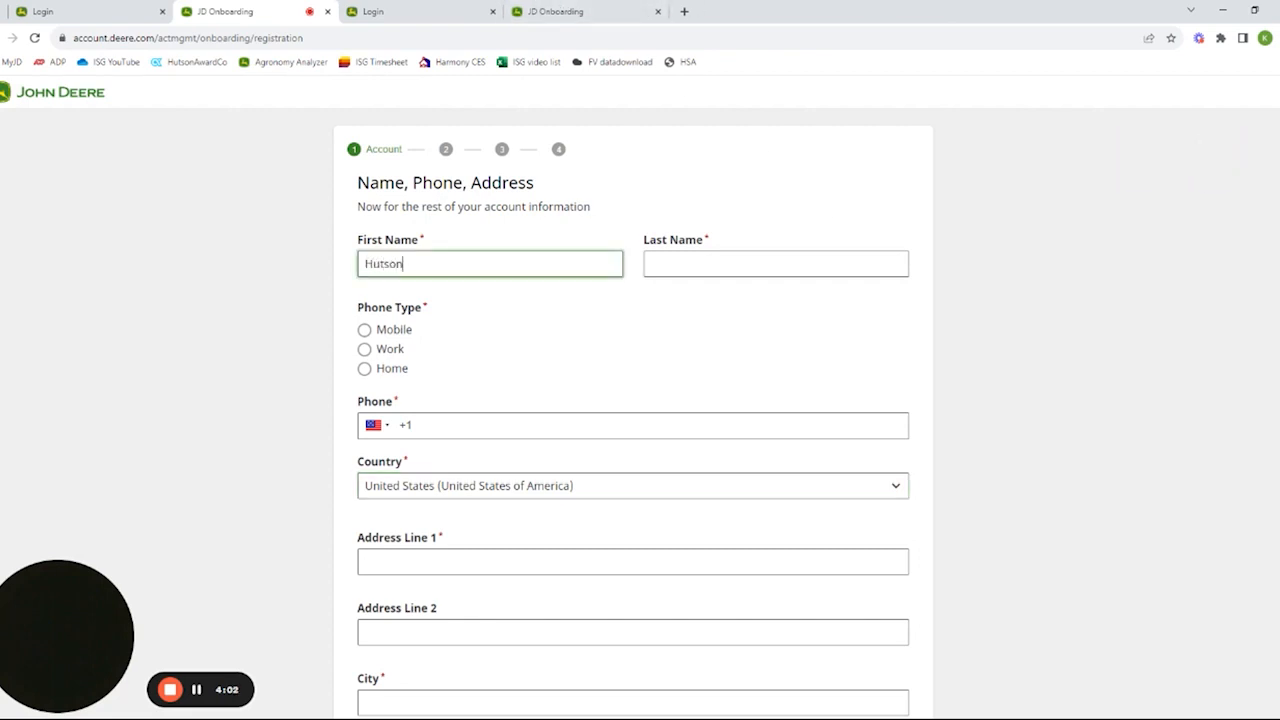
pyautogui.press('Tab')
pyautogui.write('IS')
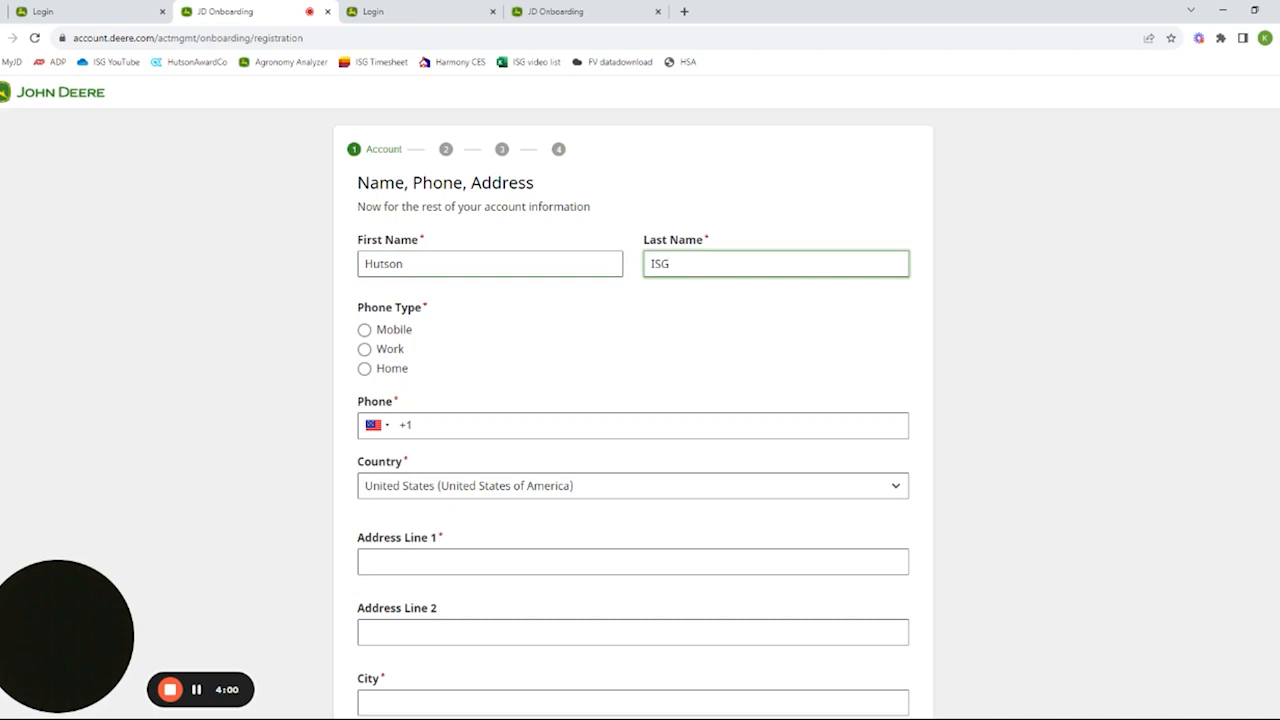
pyautogui.write('G')
# Enter the phone number and set its type to Work.
pyautogui.scroll(-2, 626, 451)
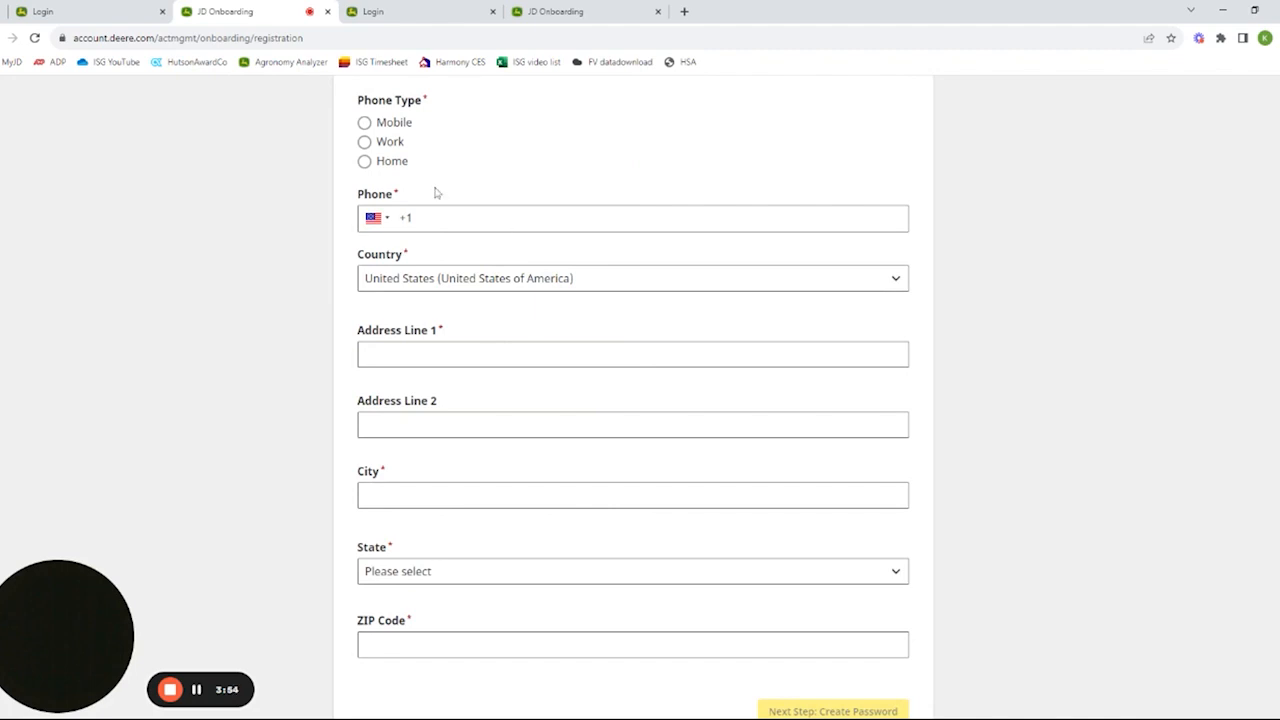
pyautogui.click(365, 123)
pyautogui.press('Tab')
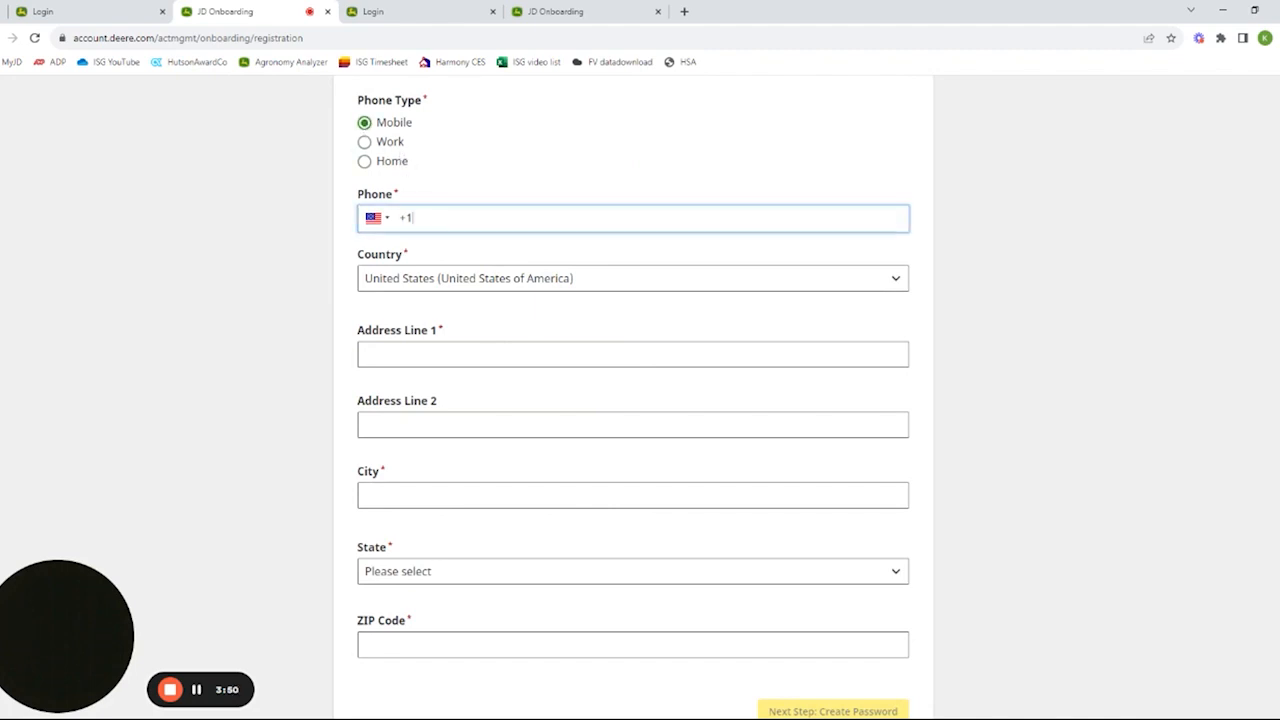
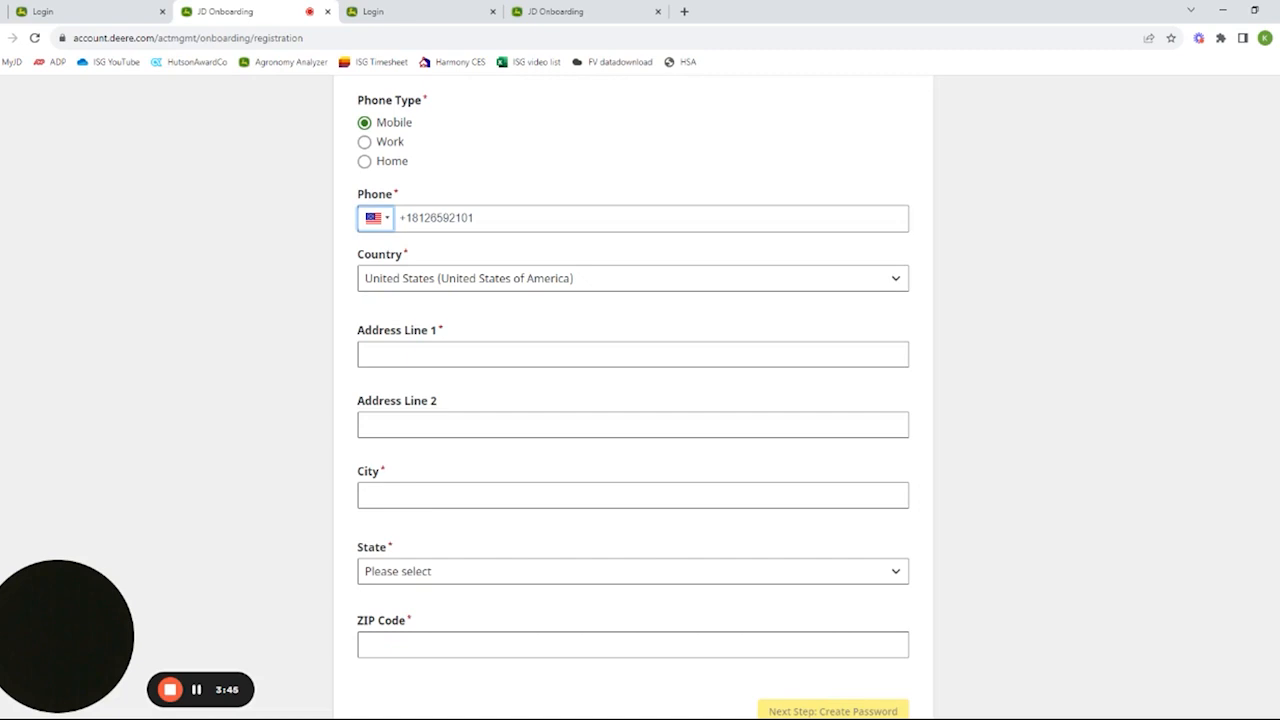
pyautogui.click(364, 142)
# Fill in the street address, state Indiana and ZIP code, then submit the details.
pyautogui.click(446, 354)
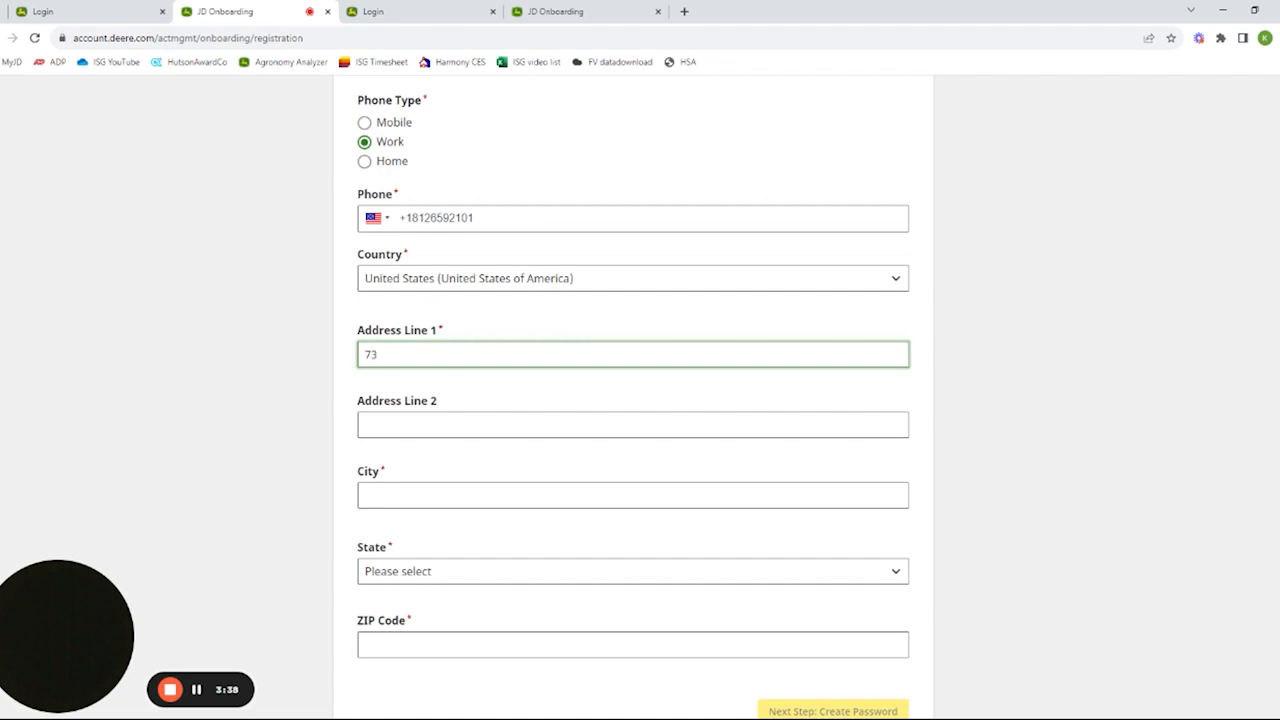
pyautogui.press('Tab')
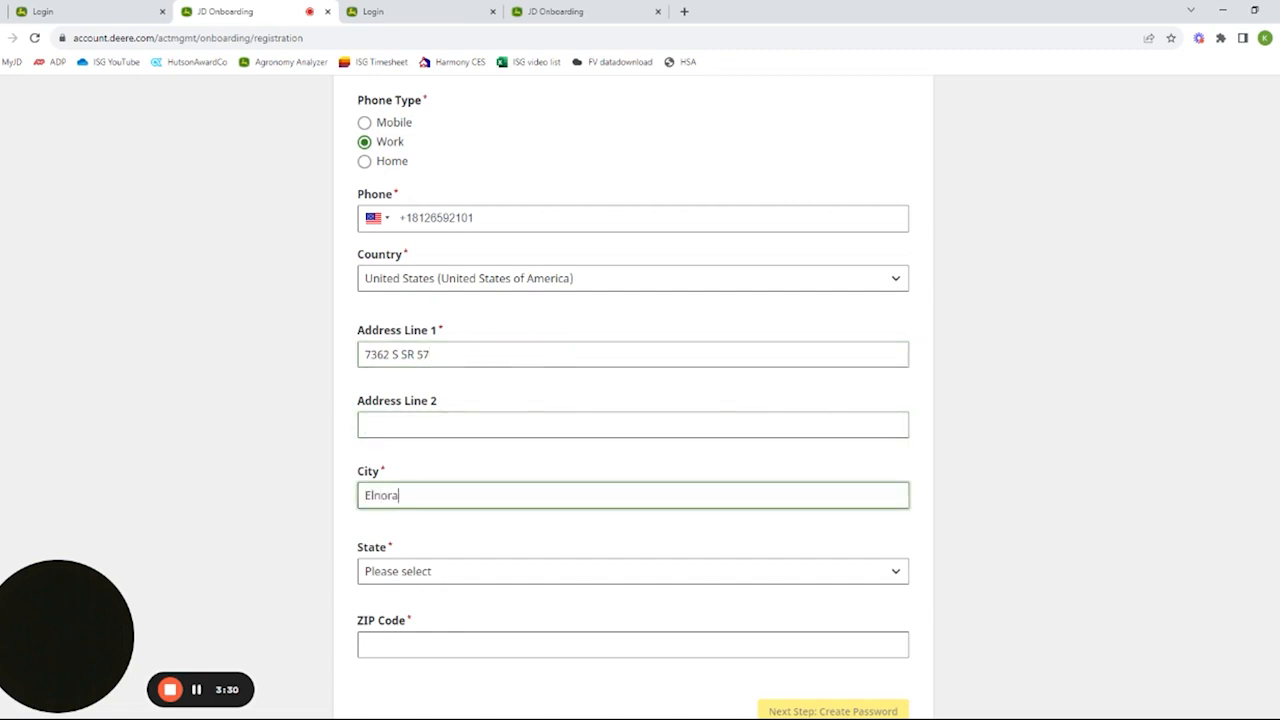
pyautogui.press('Tab')
pyautogui.press('i')
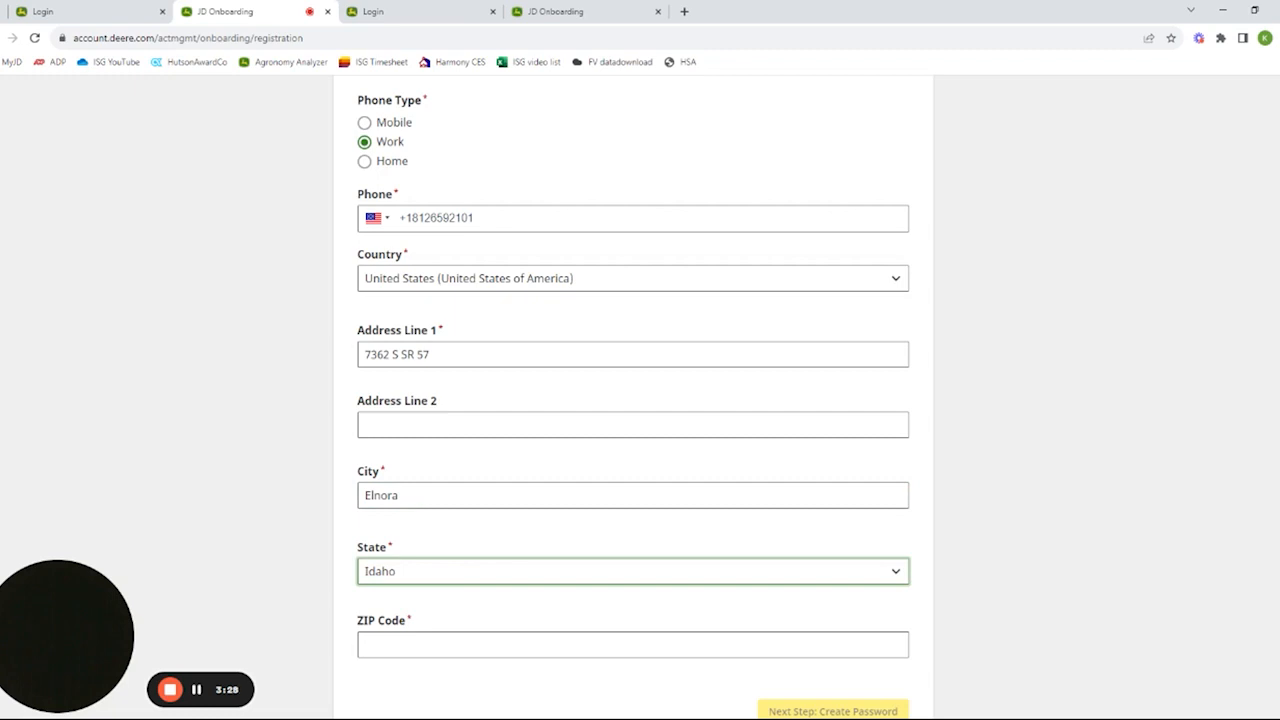
pyautogui.press('i')
pyautogui.press('i')
pyautogui.press('Tab')
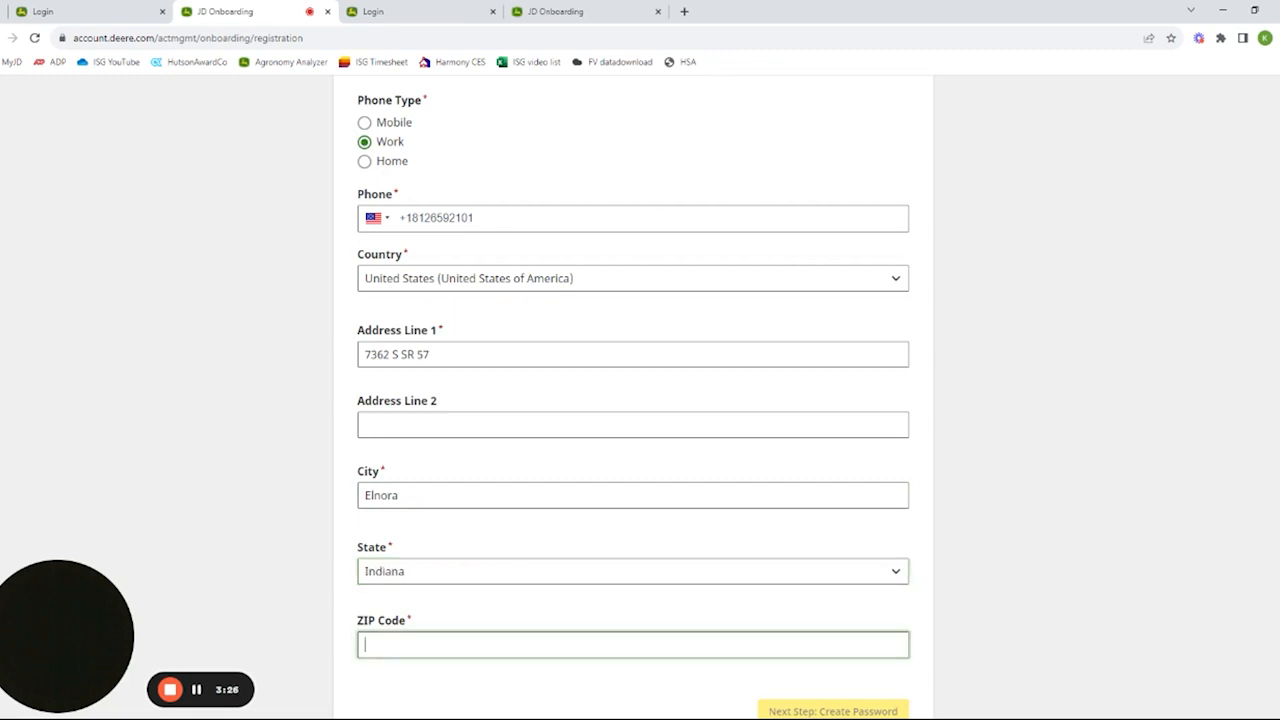
pyautogui.write('47529')
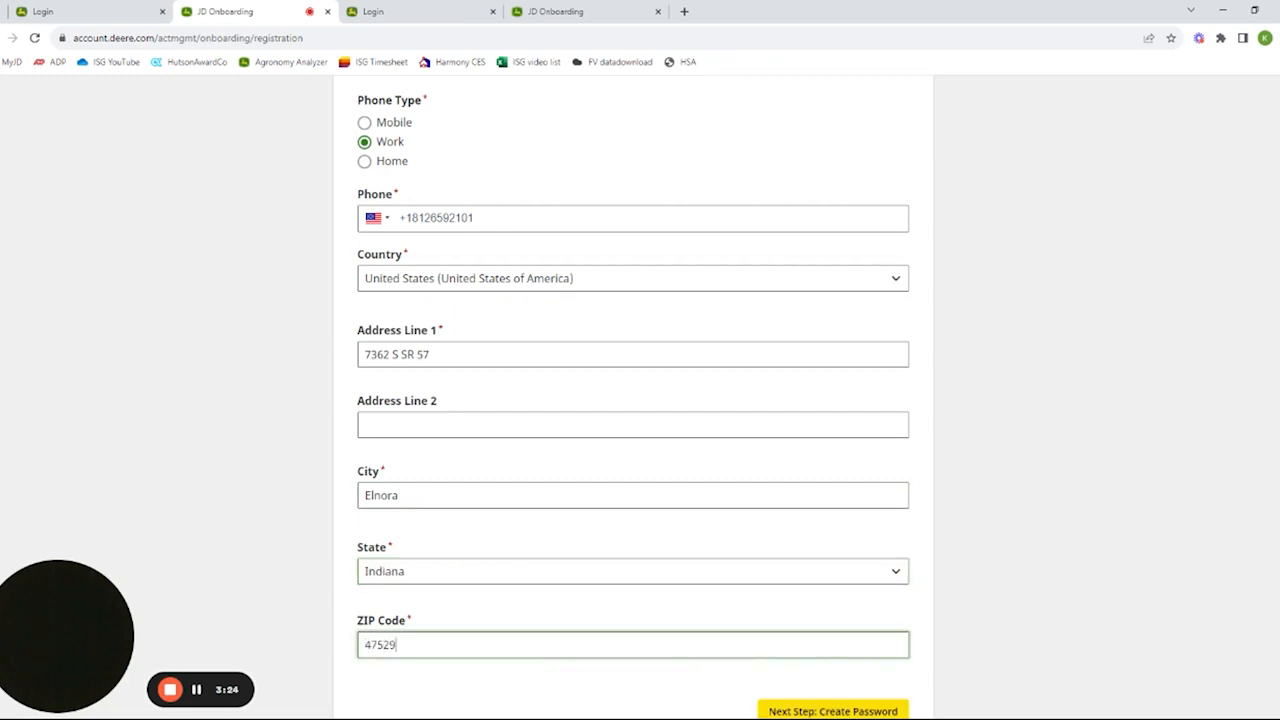
pyautogui.scroll(-1, 540, 430)
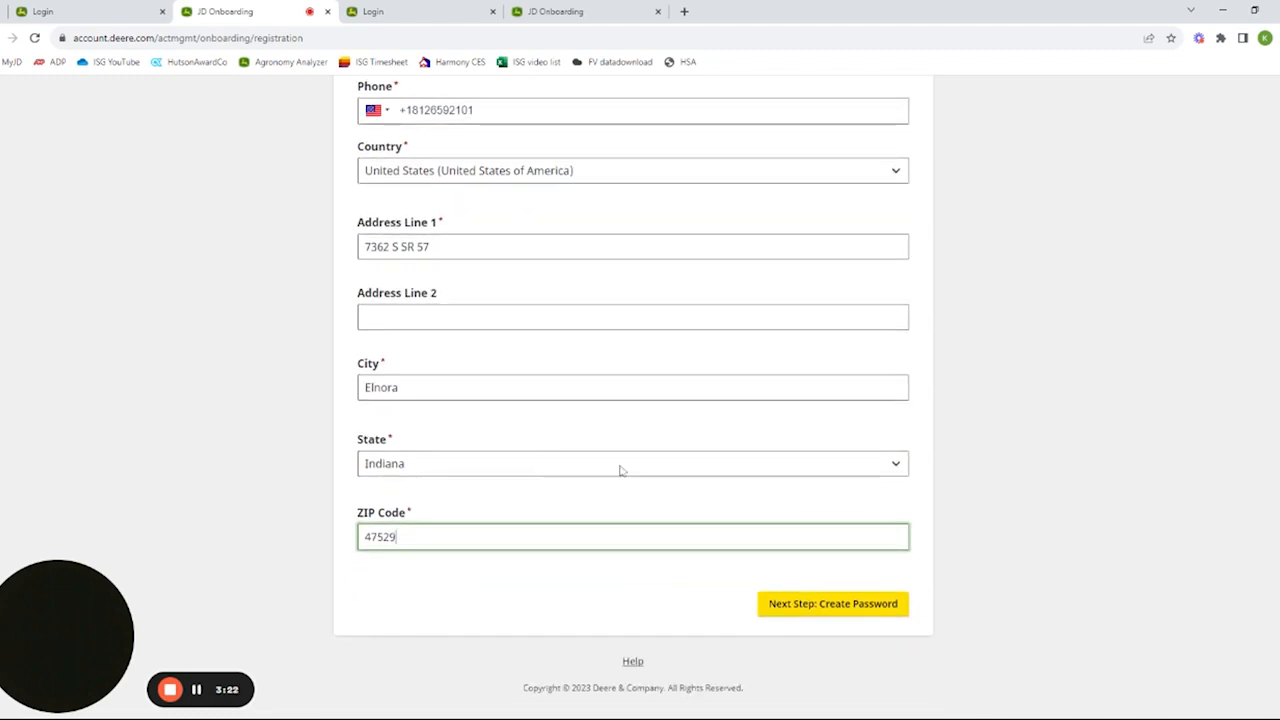
pyautogui.click(822, 607)
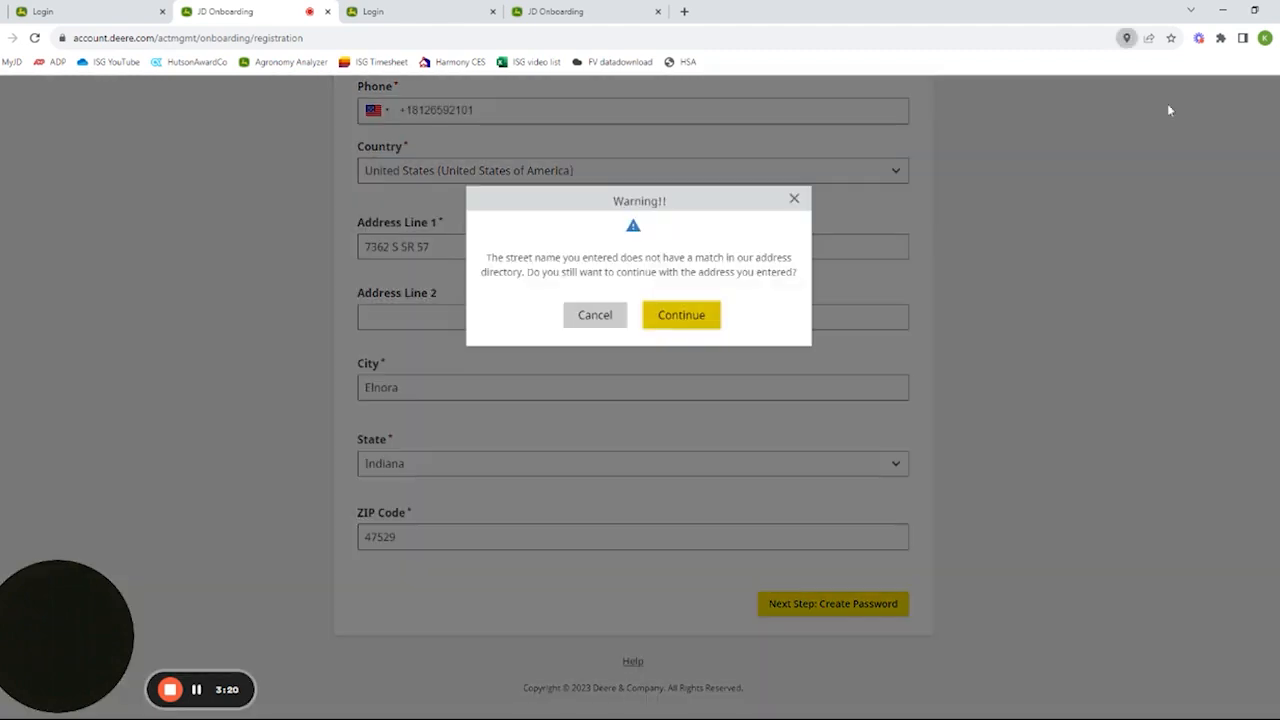
# Keep the unmatched street address and create the account password.
pyautogui.click(682, 315)
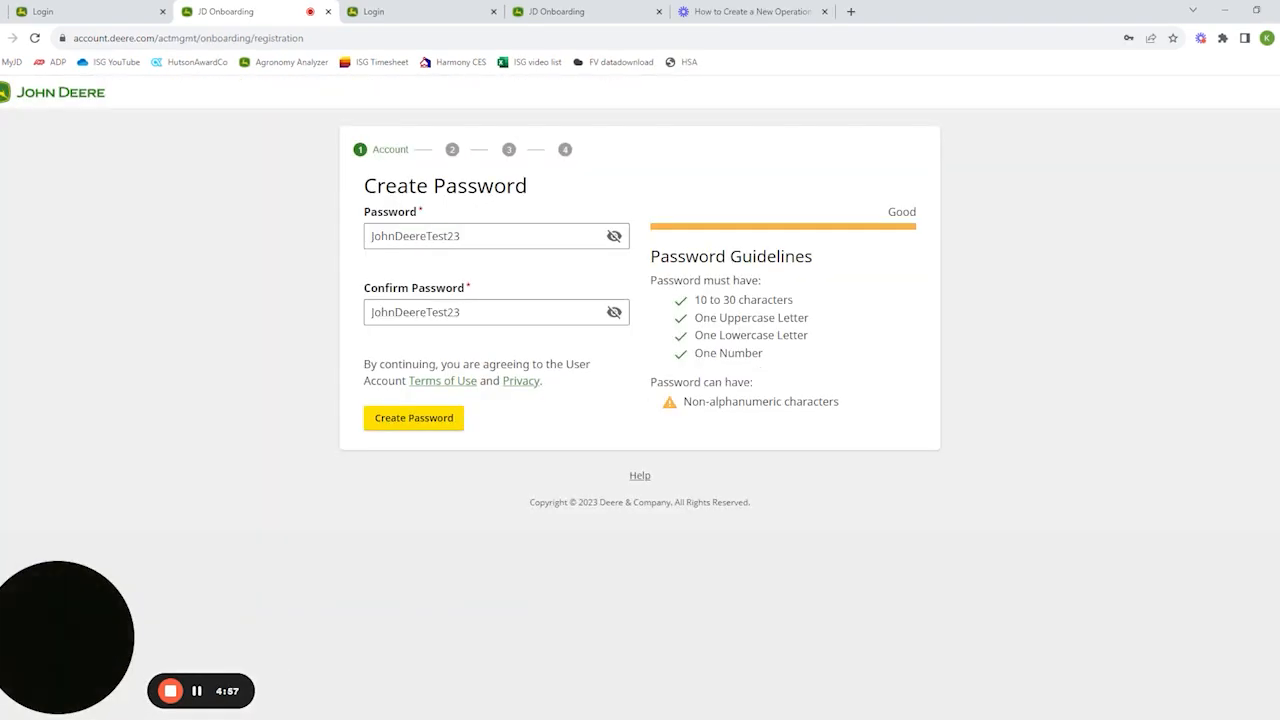
pyautogui.click(414, 423)
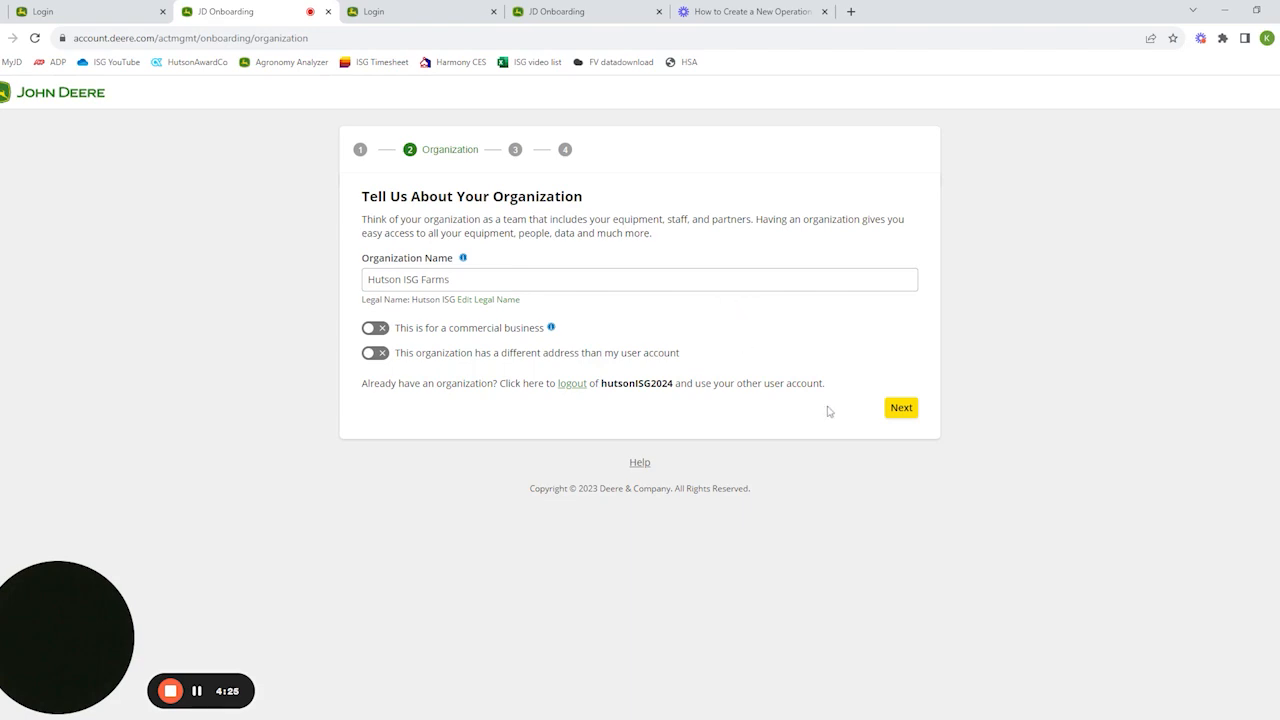
# Confirm the organization name and accept the organization Terms & Conditions.
pyautogui.click(901, 408)
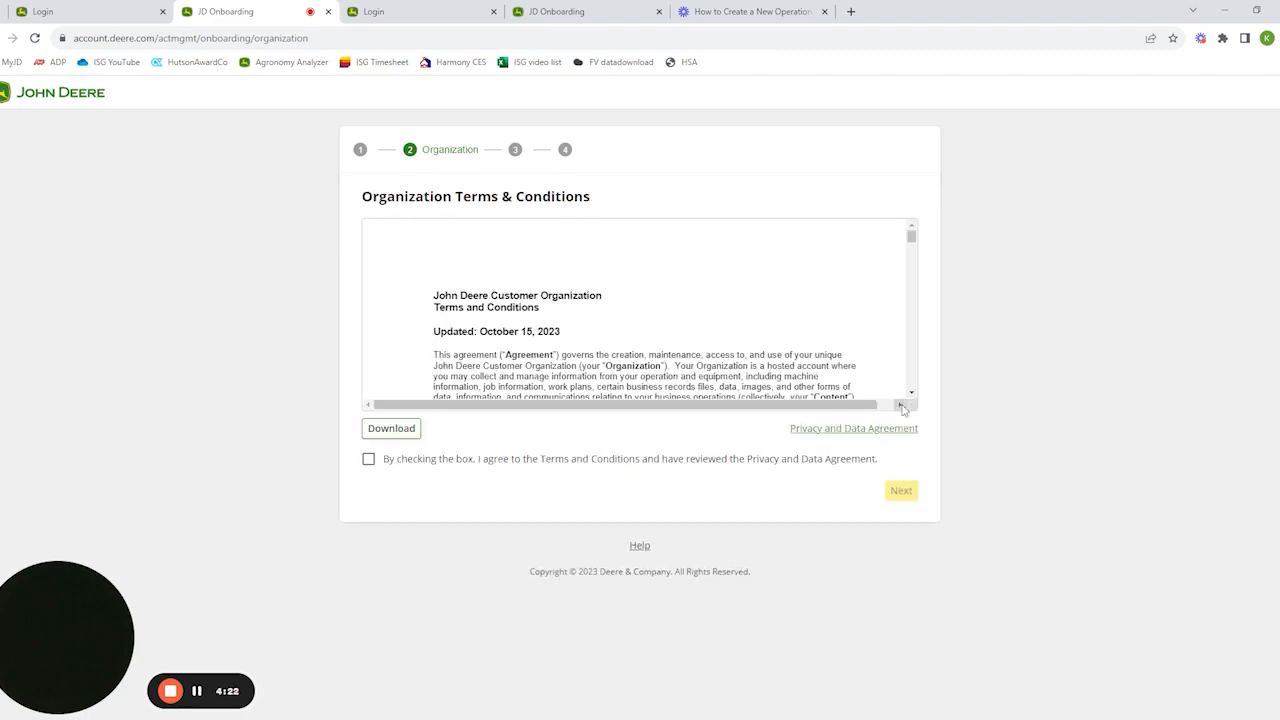
pyautogui.moveTo(912, 245); pyautogui.dragTo(926, 414)
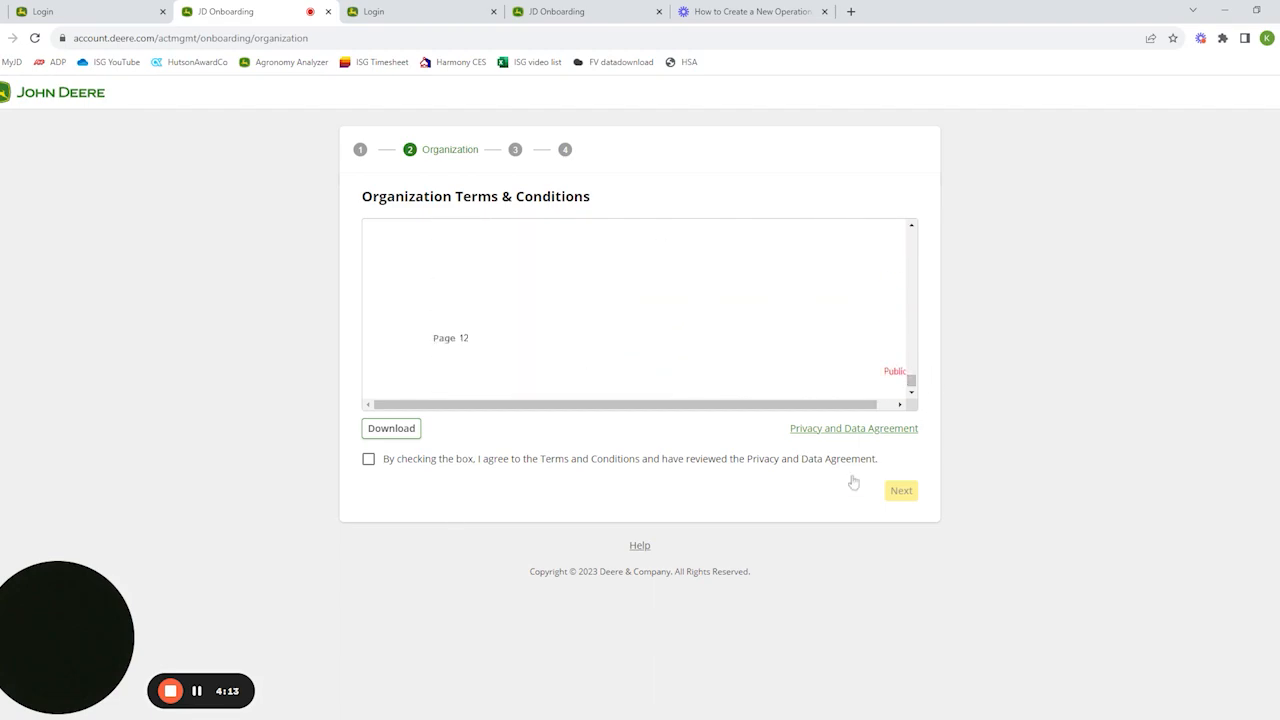
pyautogui.click(368, 459)
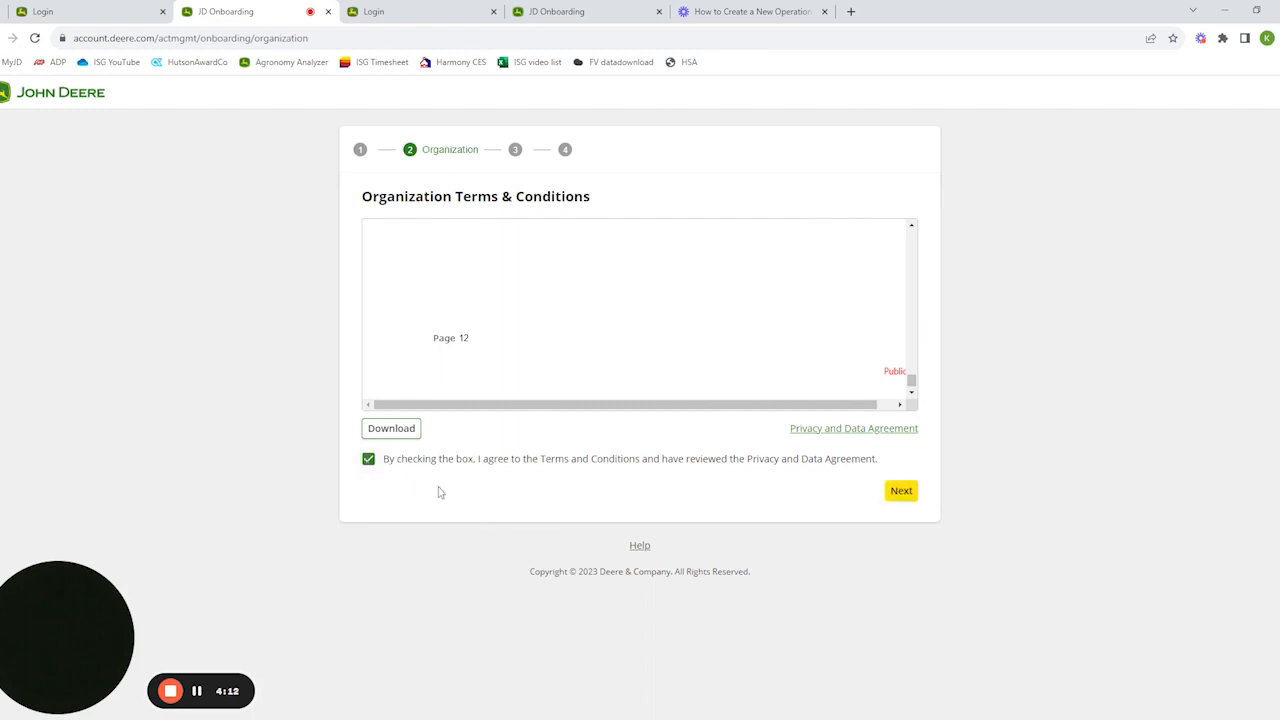
pyautogui.click(898, 492)
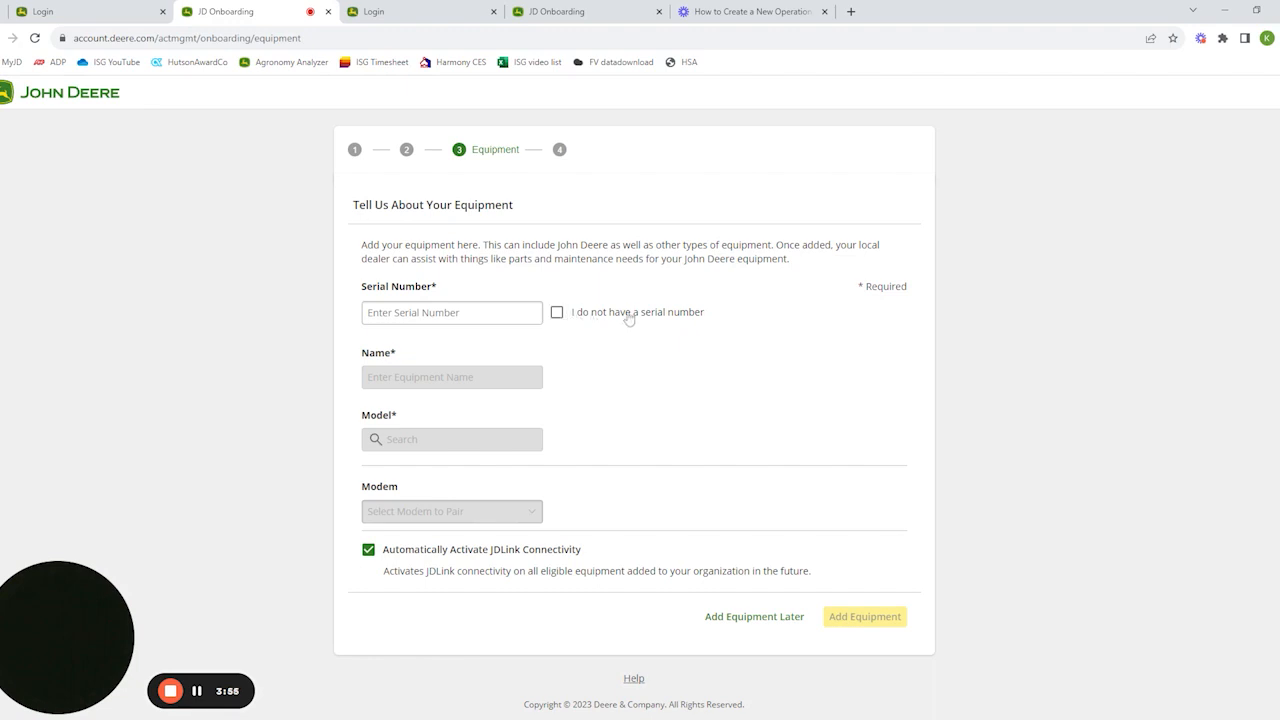
# Accept the JDLink telematics agreement and skip adding equipment for now.
pyautogui.click(763, 621)
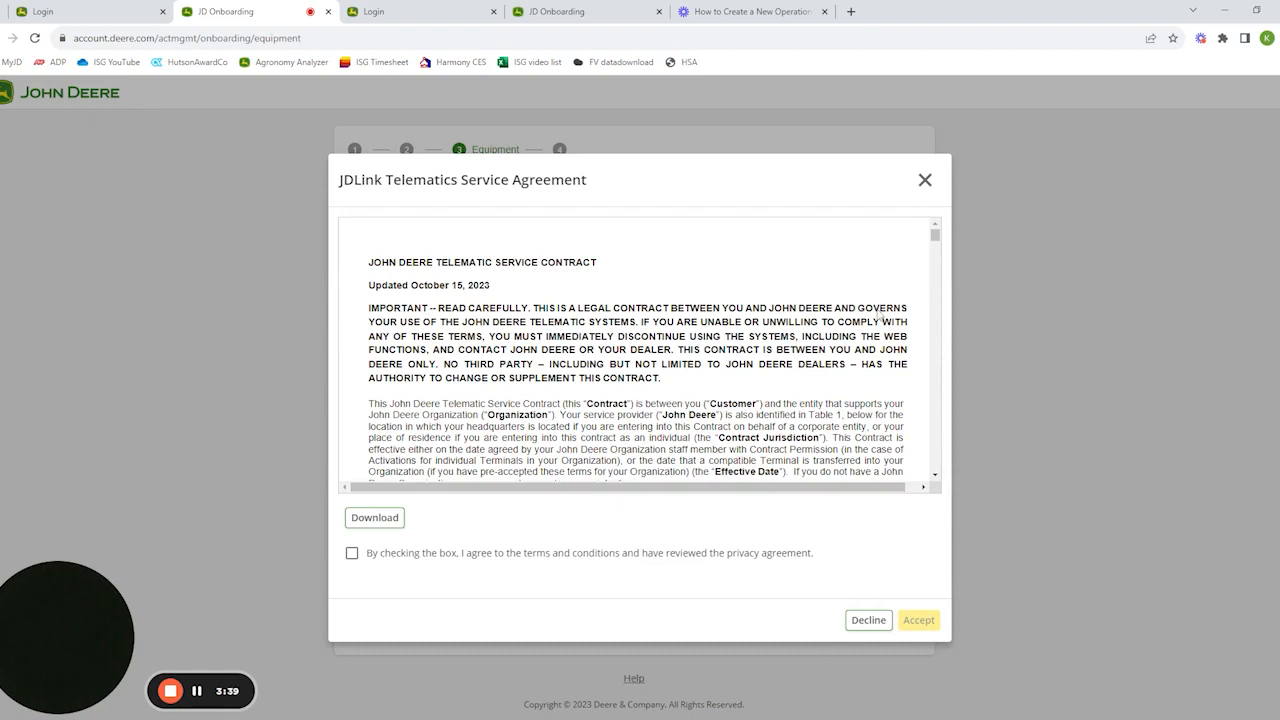
pyautogui.moveTo(939, 244); pyautogui.dragTo(920, 489)
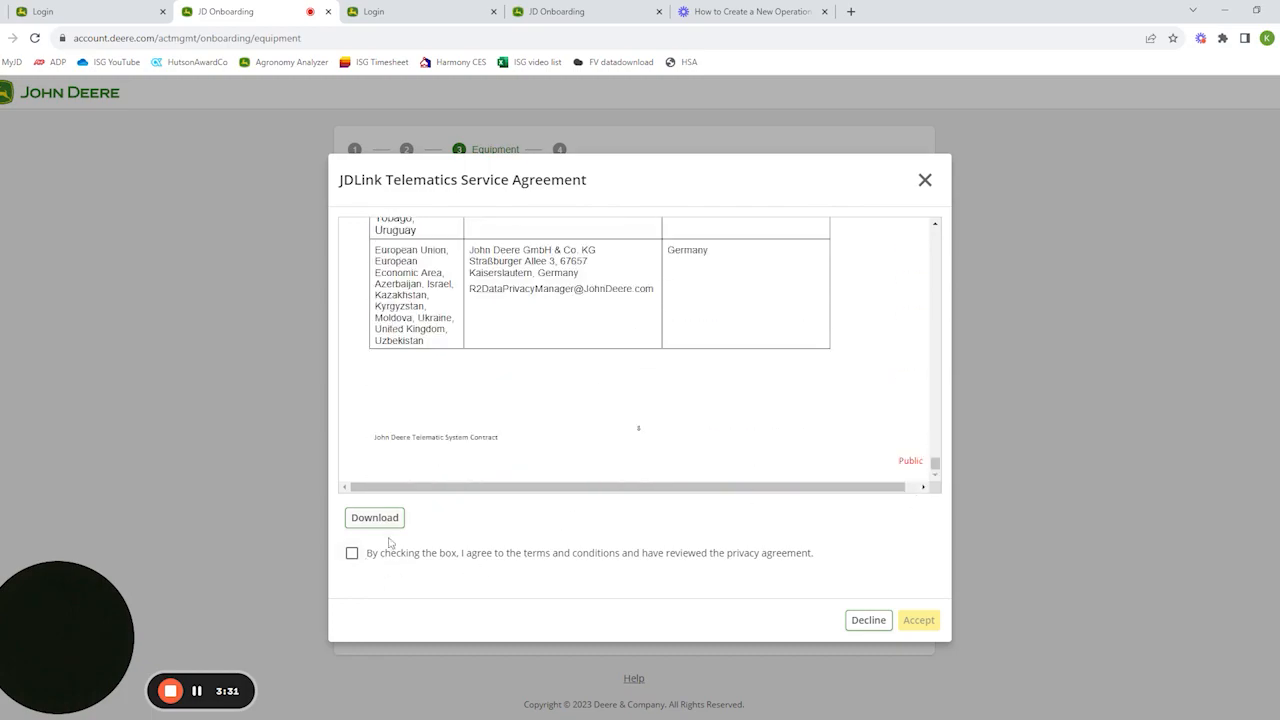
pyautogui.click(352, 555)
pyautogui.click(929, 624)
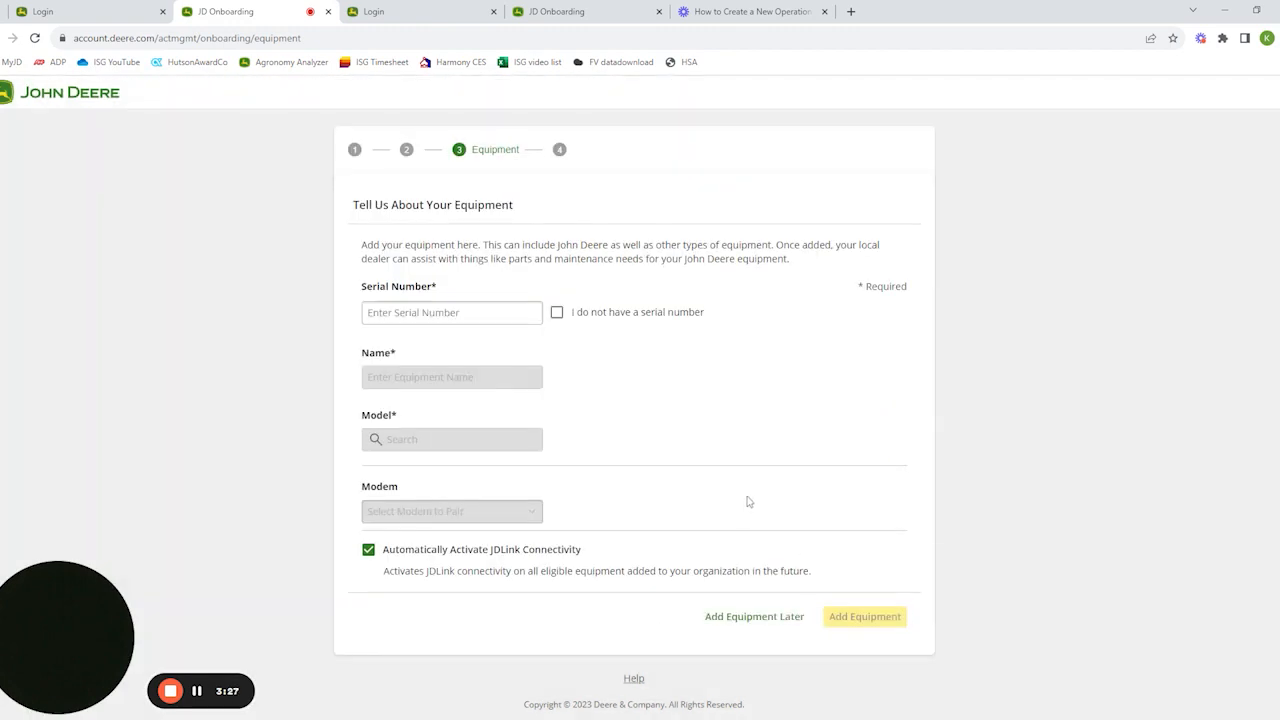
pyautogui.click(754, 616)
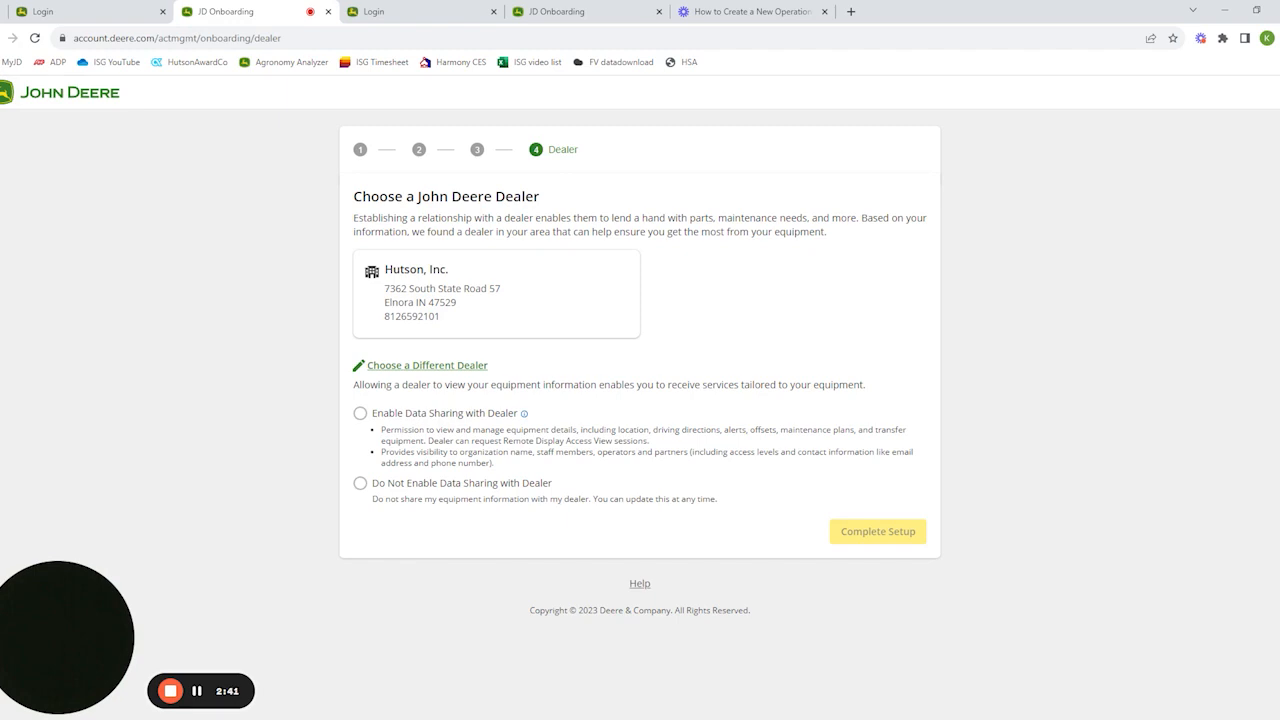
# Enable equipment data sharing with Hutson, Inc. and complete the setup.
pyautogui.click(360, 413)
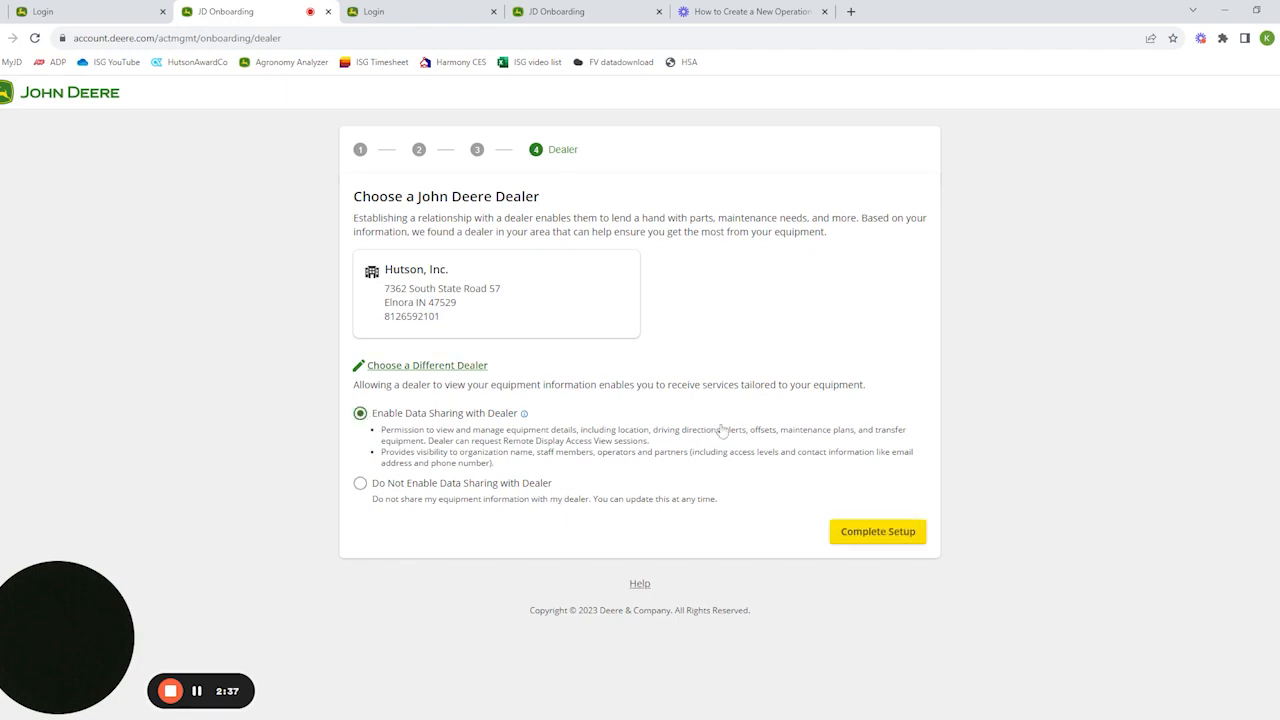
pyautogui.click(884, 524)
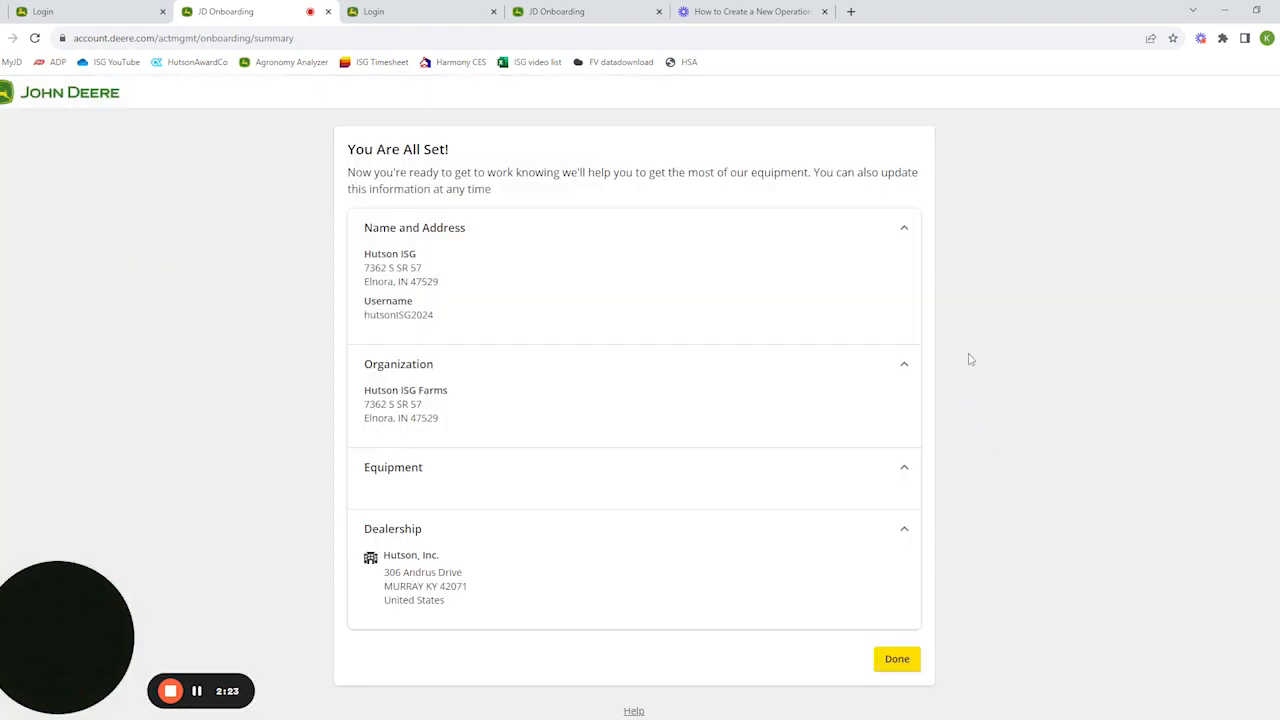
# Finish the 'You Are All Set!' summary with Done to go to Operations Center.
pyautogui.scroll(-1, 950, 485)
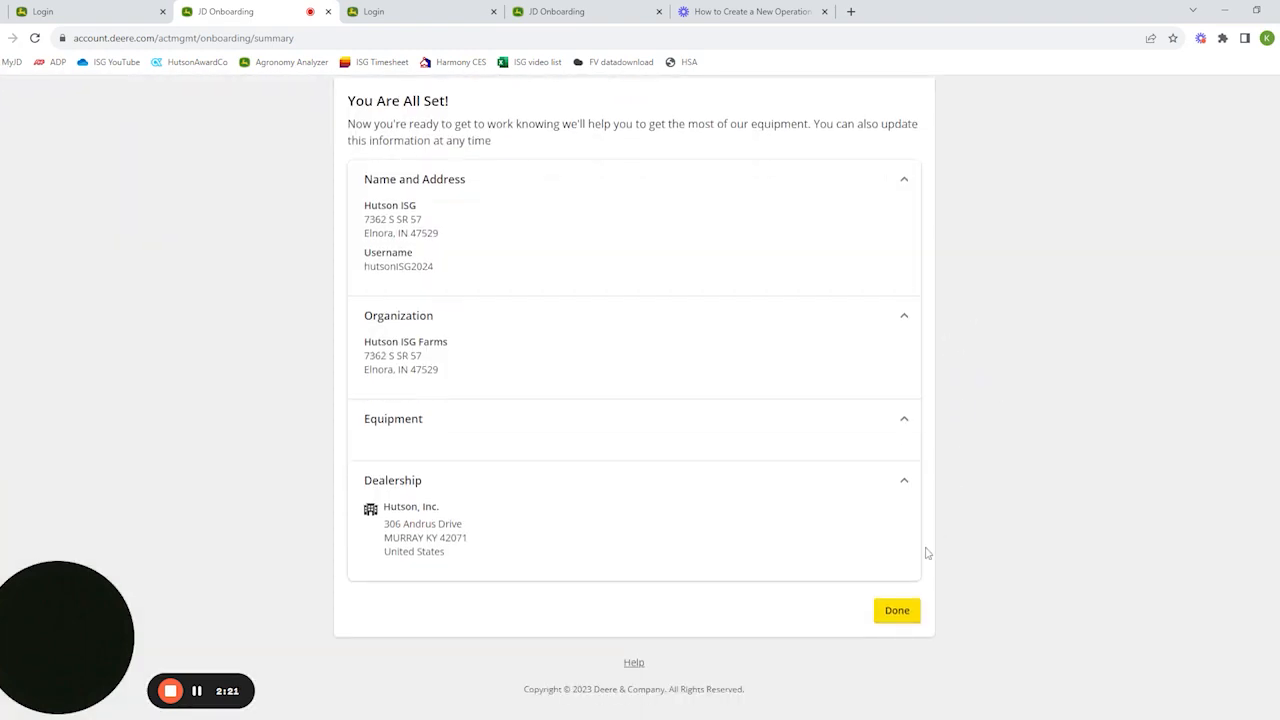
pyautogui.click(891, 617)
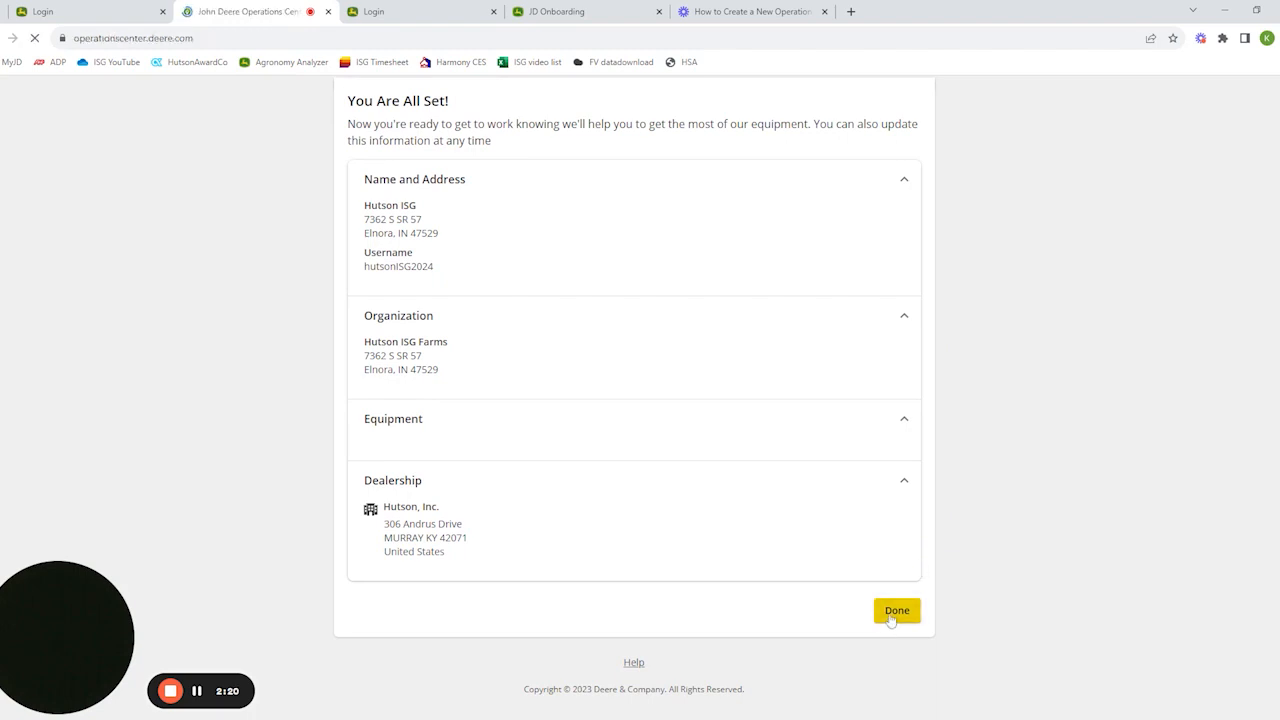